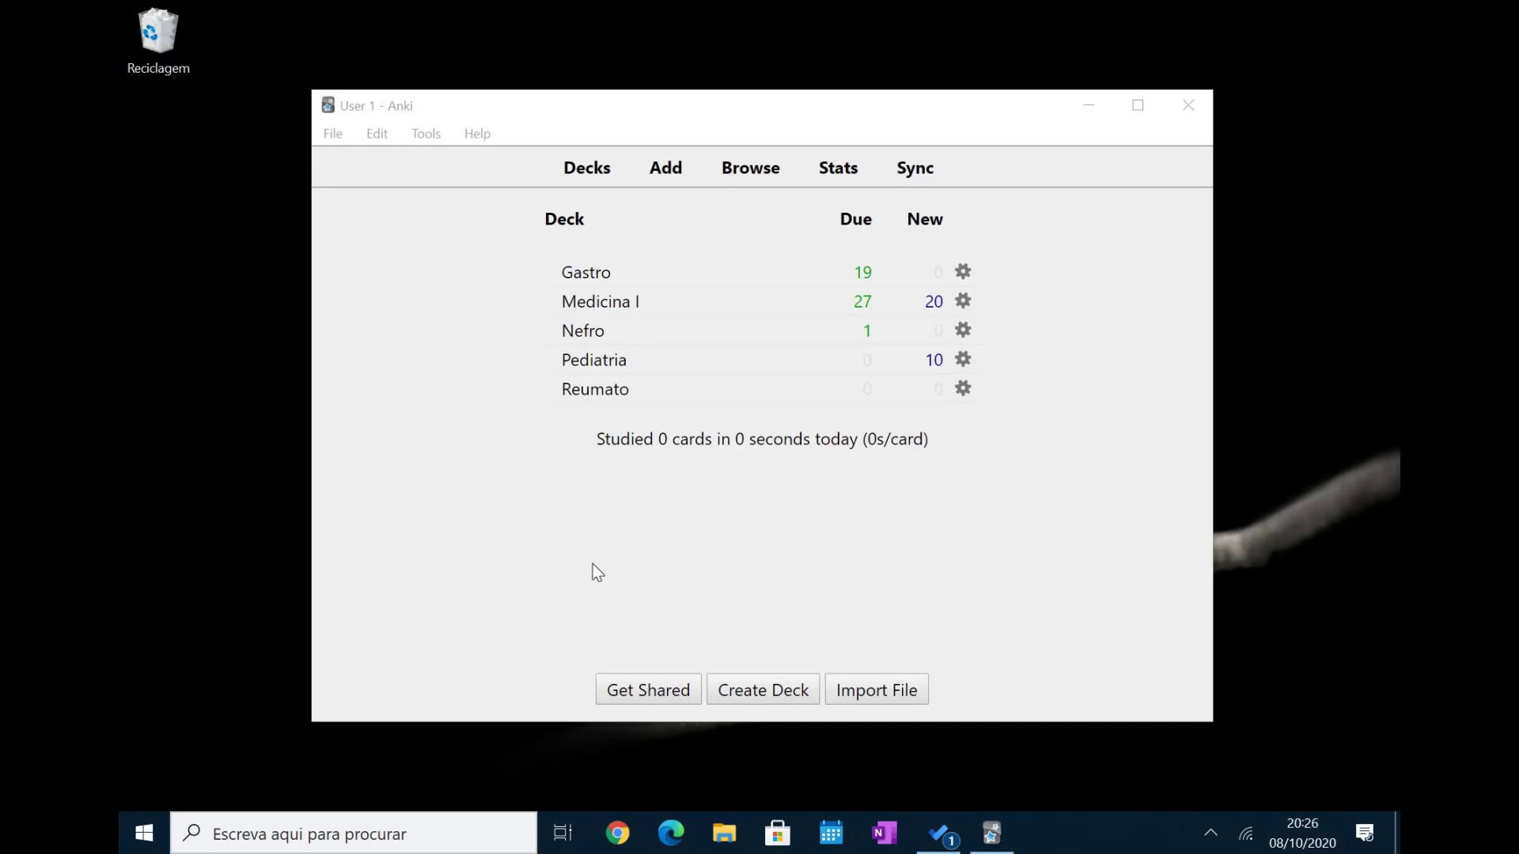
- Check today's task list in Microsoft To Do and minimize it to return to the flashcard decks
click(948, 841)
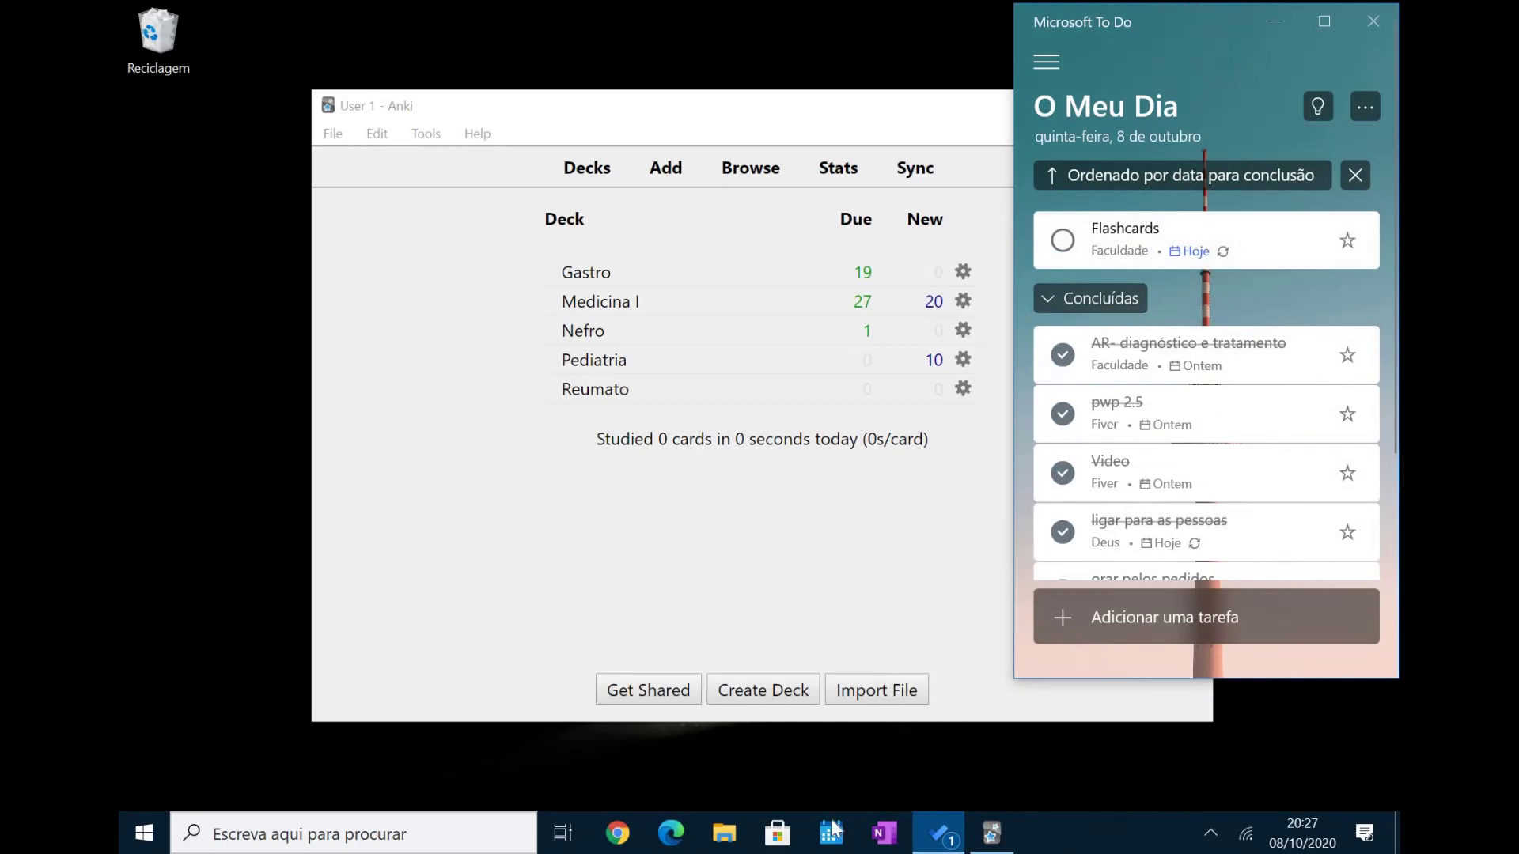
click(1271, 23)
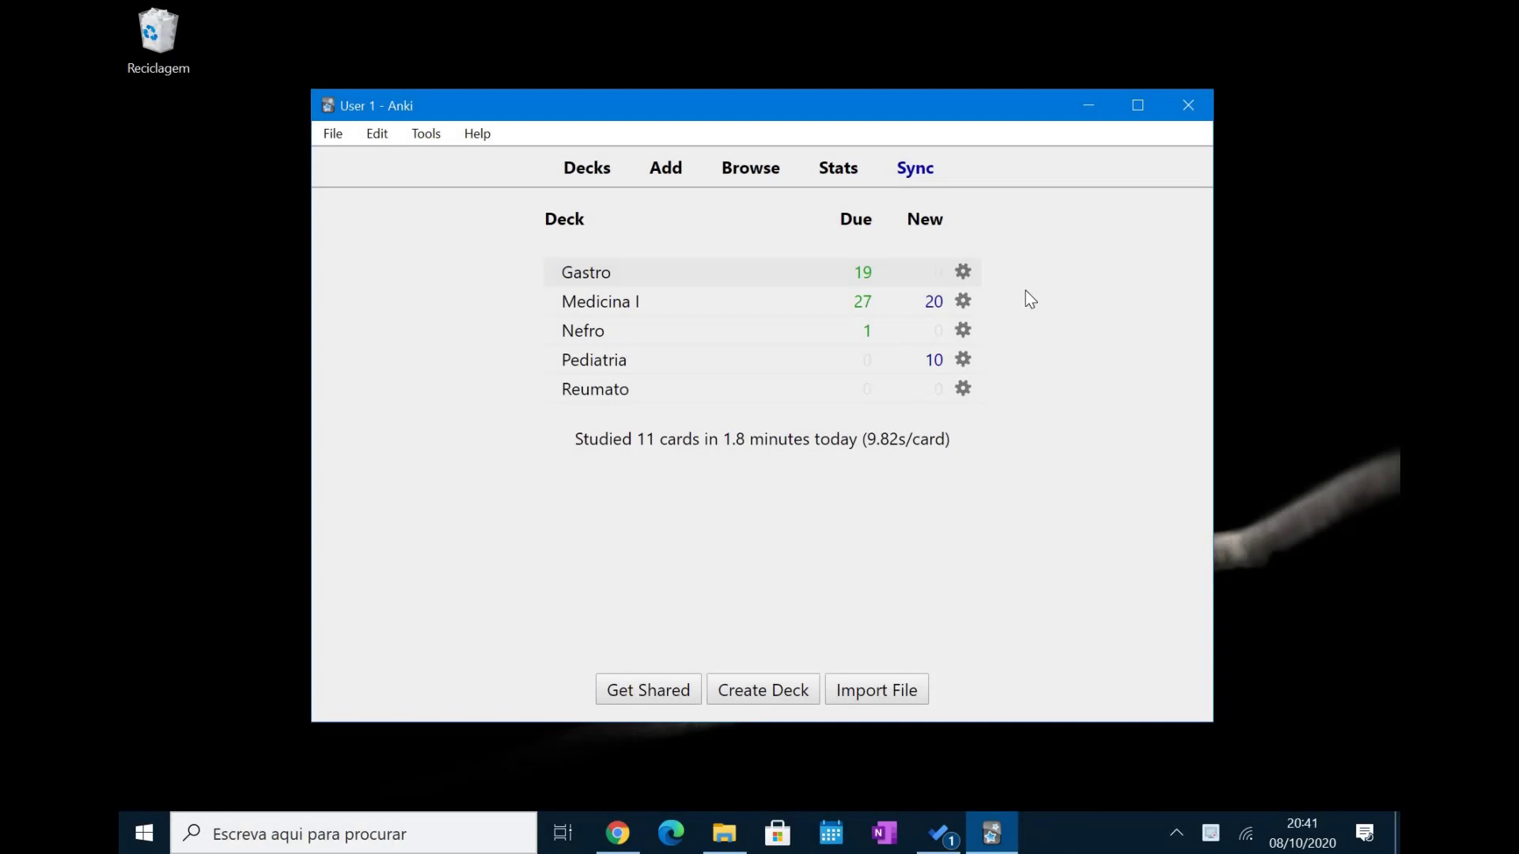
- Open the options of the Gastro deck and raise the number of new cards per day
click(965, 271)
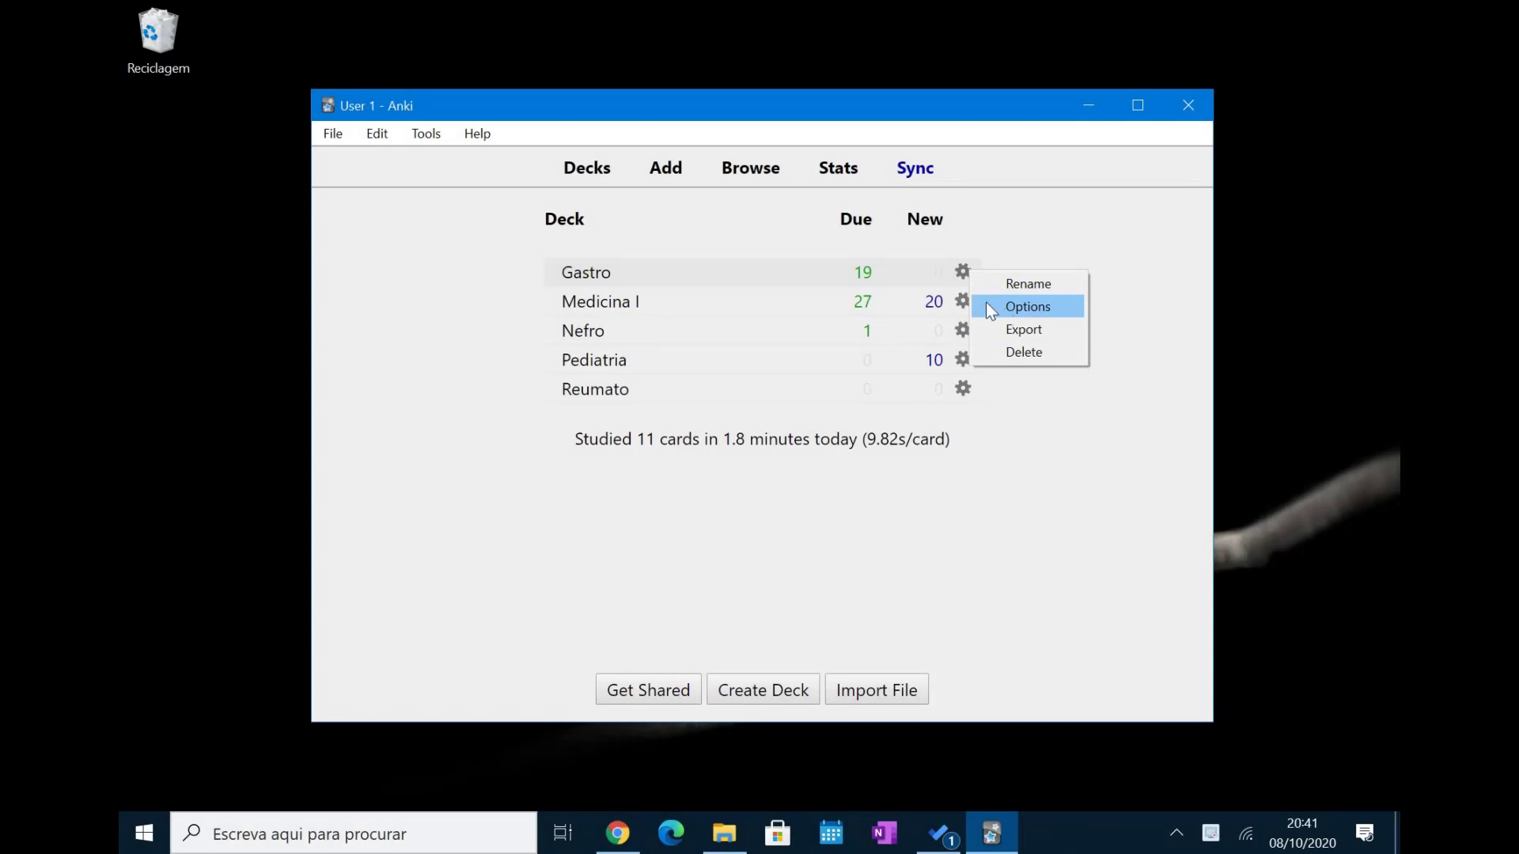
click(986, 302)
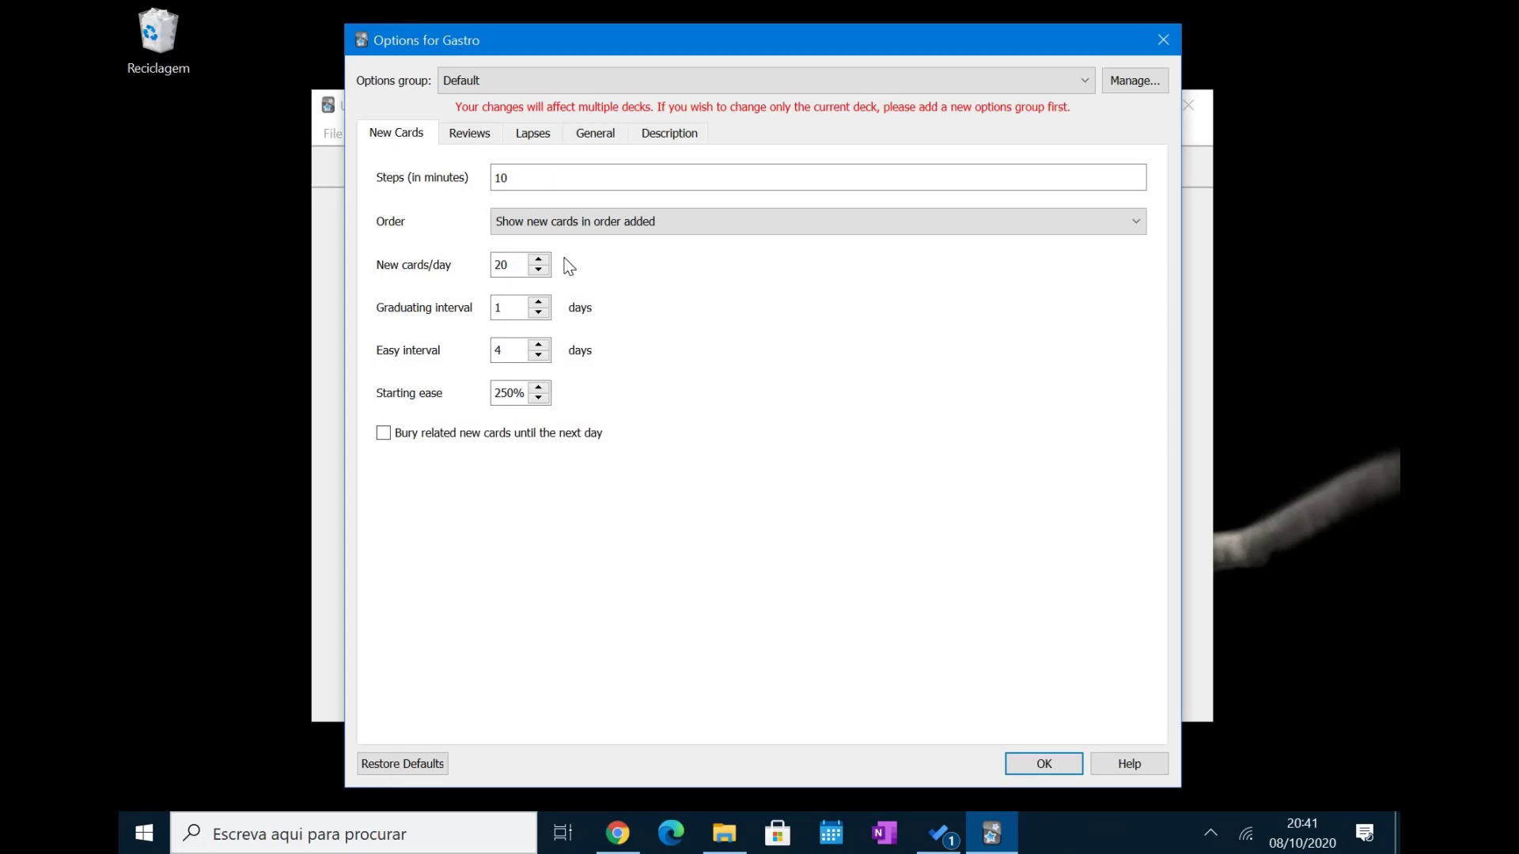
click(538, 260)
click(539, 259)
click(514, 265)
- Try other day values for the easy interval of new cards in the Gastro deck's options
click(500, 350)
double_click(504, 354)
click(513, 353)
key(BackSpace)
text(2)
text(5)
key(BackSpace)
text(4)
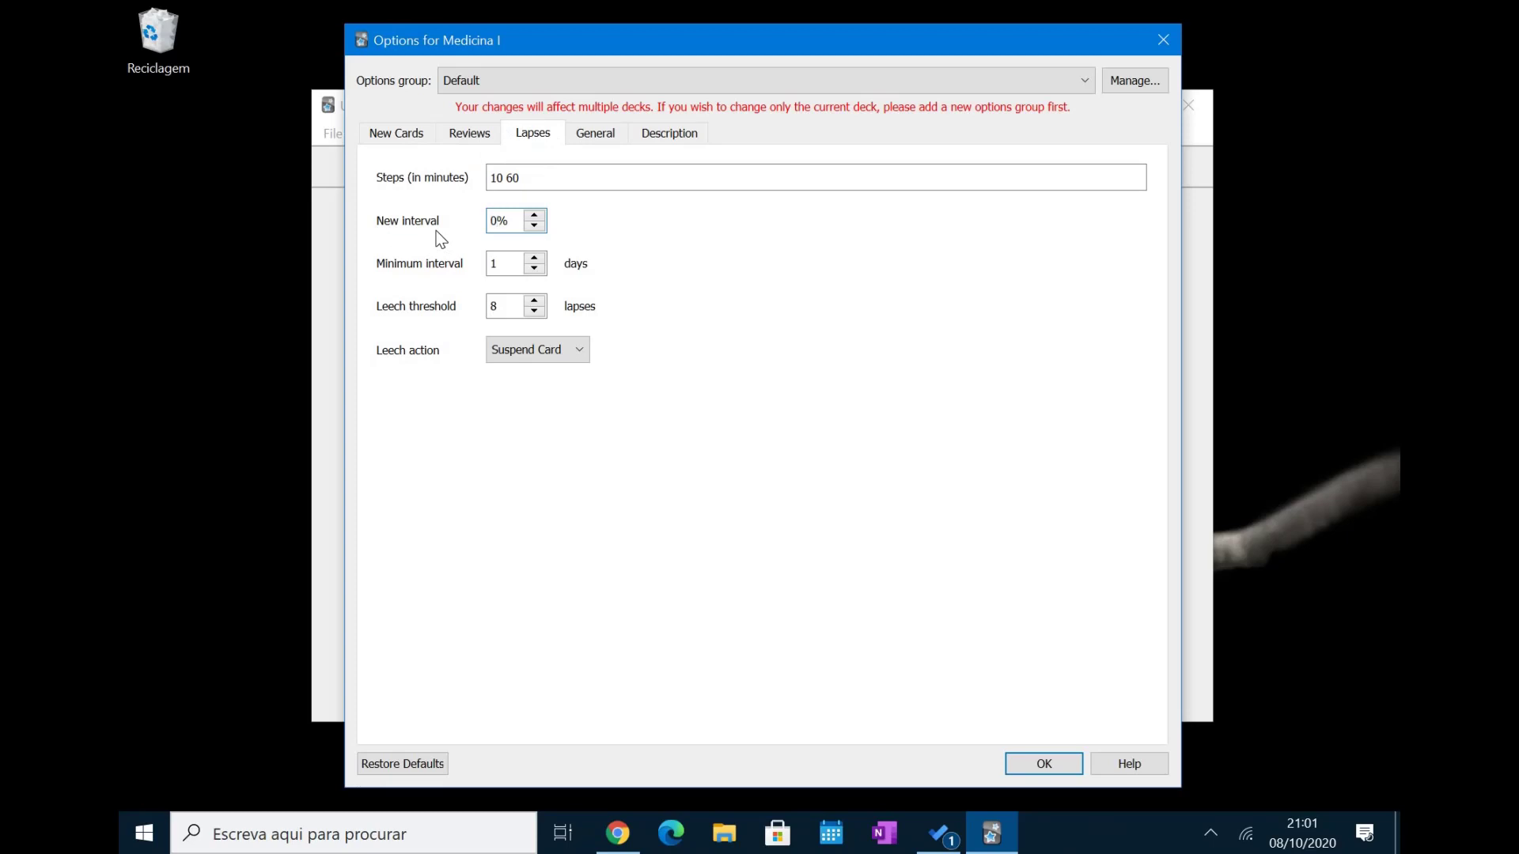
- Set the new interval for lapses to 30% in the Medicina I deck's options
click(507, 222)
double_click(507, 221)
click(507, 220)
key(BackSpace)
text(30)
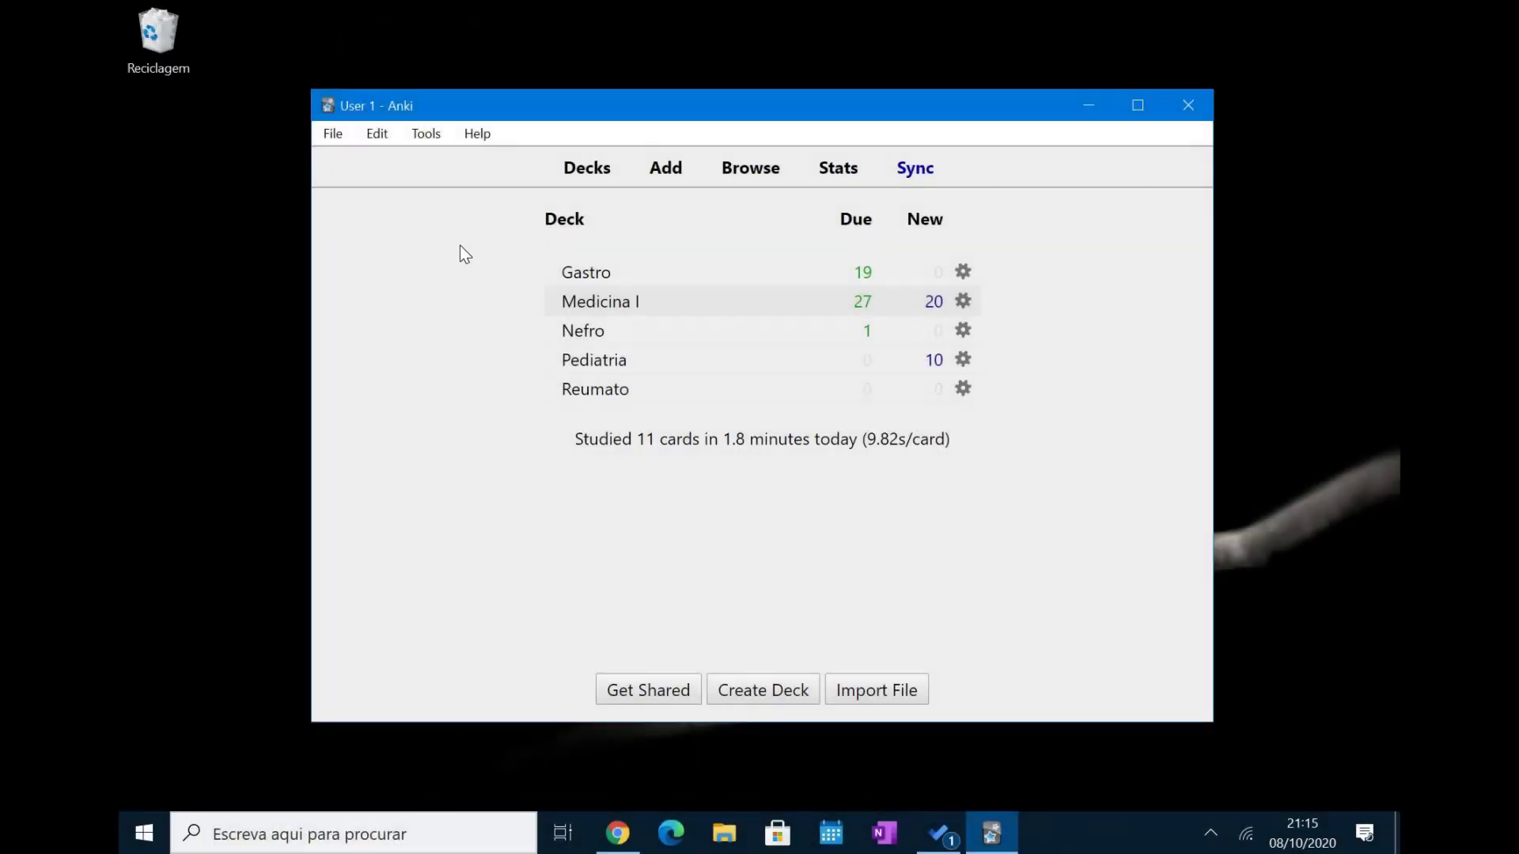
- Toggle the scheduling preference for showing the next review time above the answer buttons on and off, and close the preferences
click(431, 134)
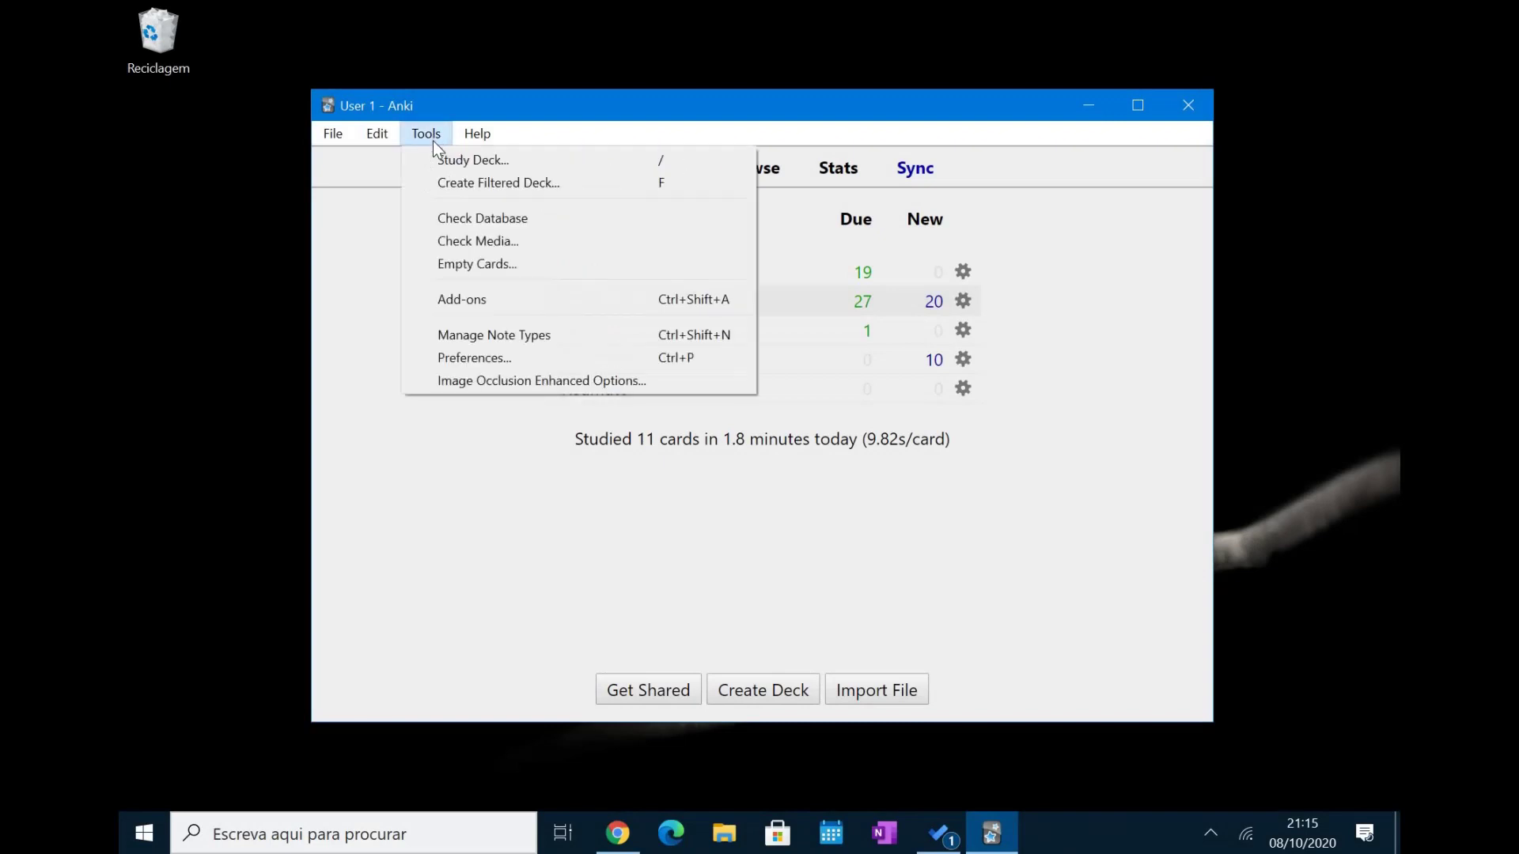
click(488, 357)
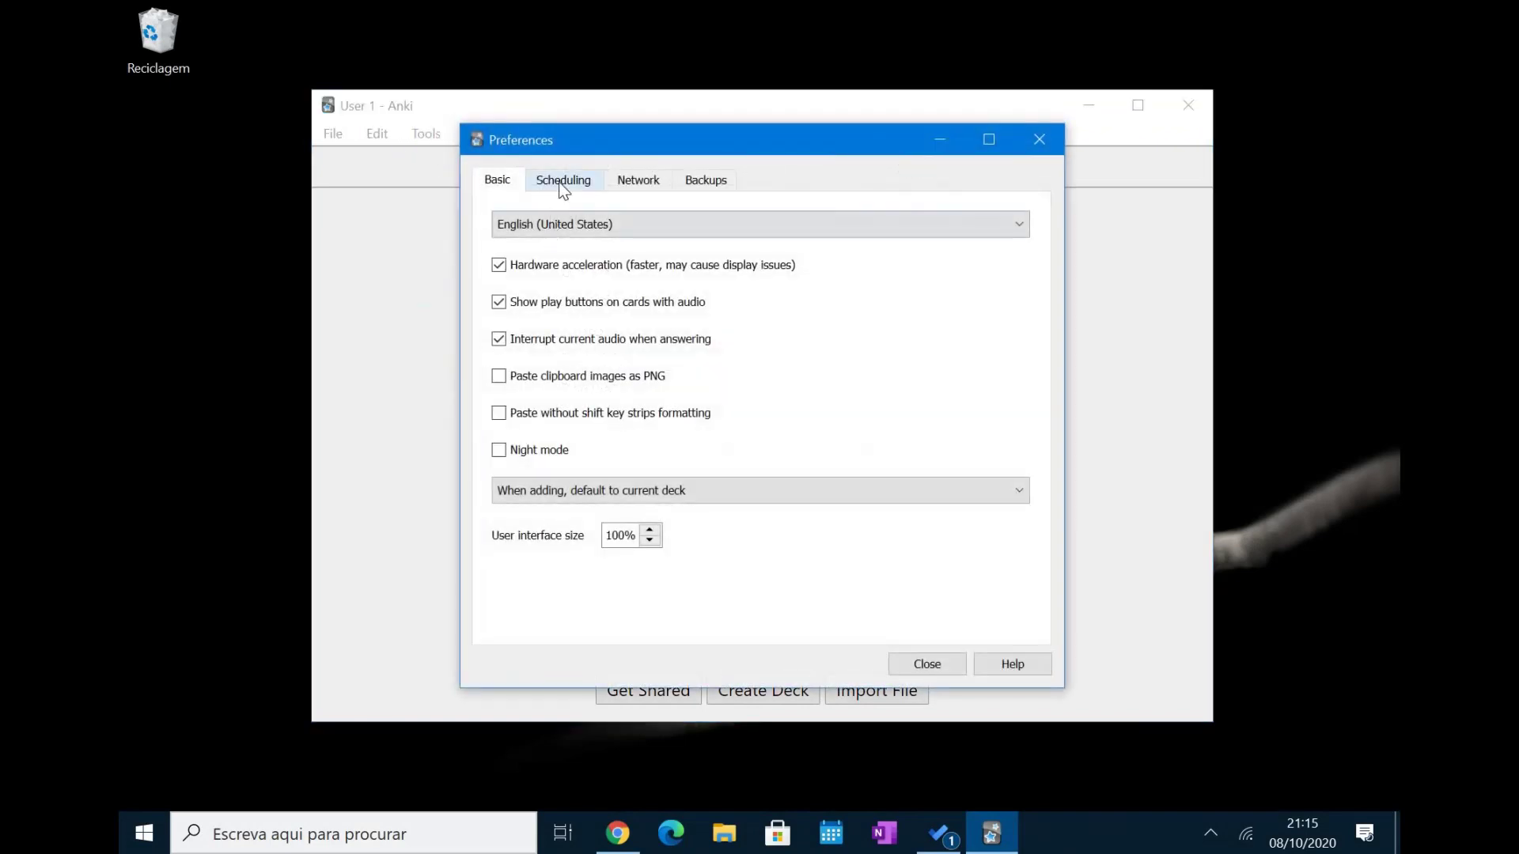
click(564, 186)
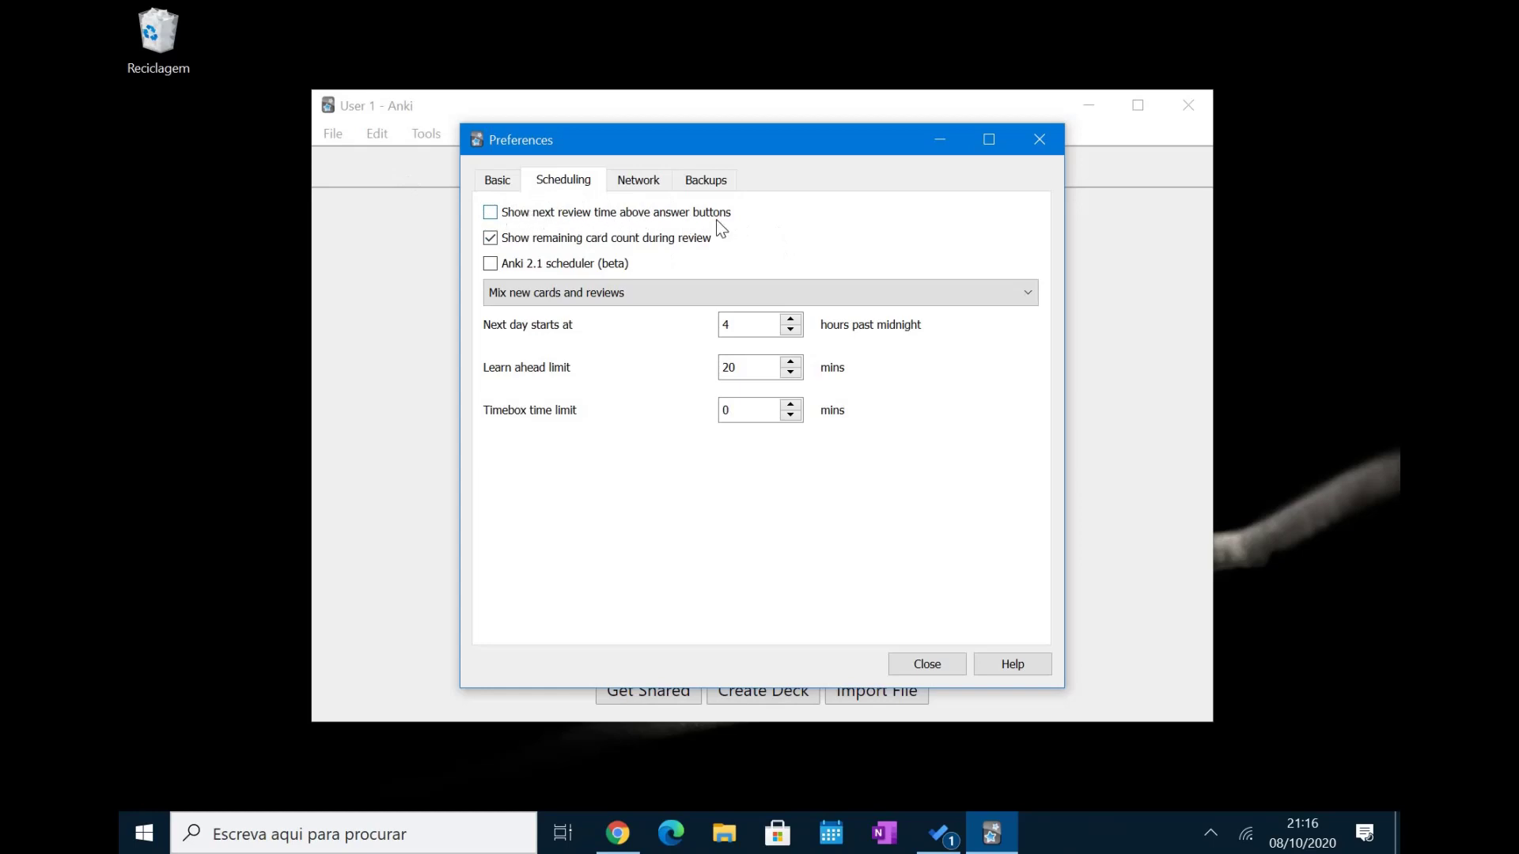
click(490, 212)
click(494, 212)
click(924, 664)
- Start studying the Medicina I deck and show the answer to the first card
click(636, 312)
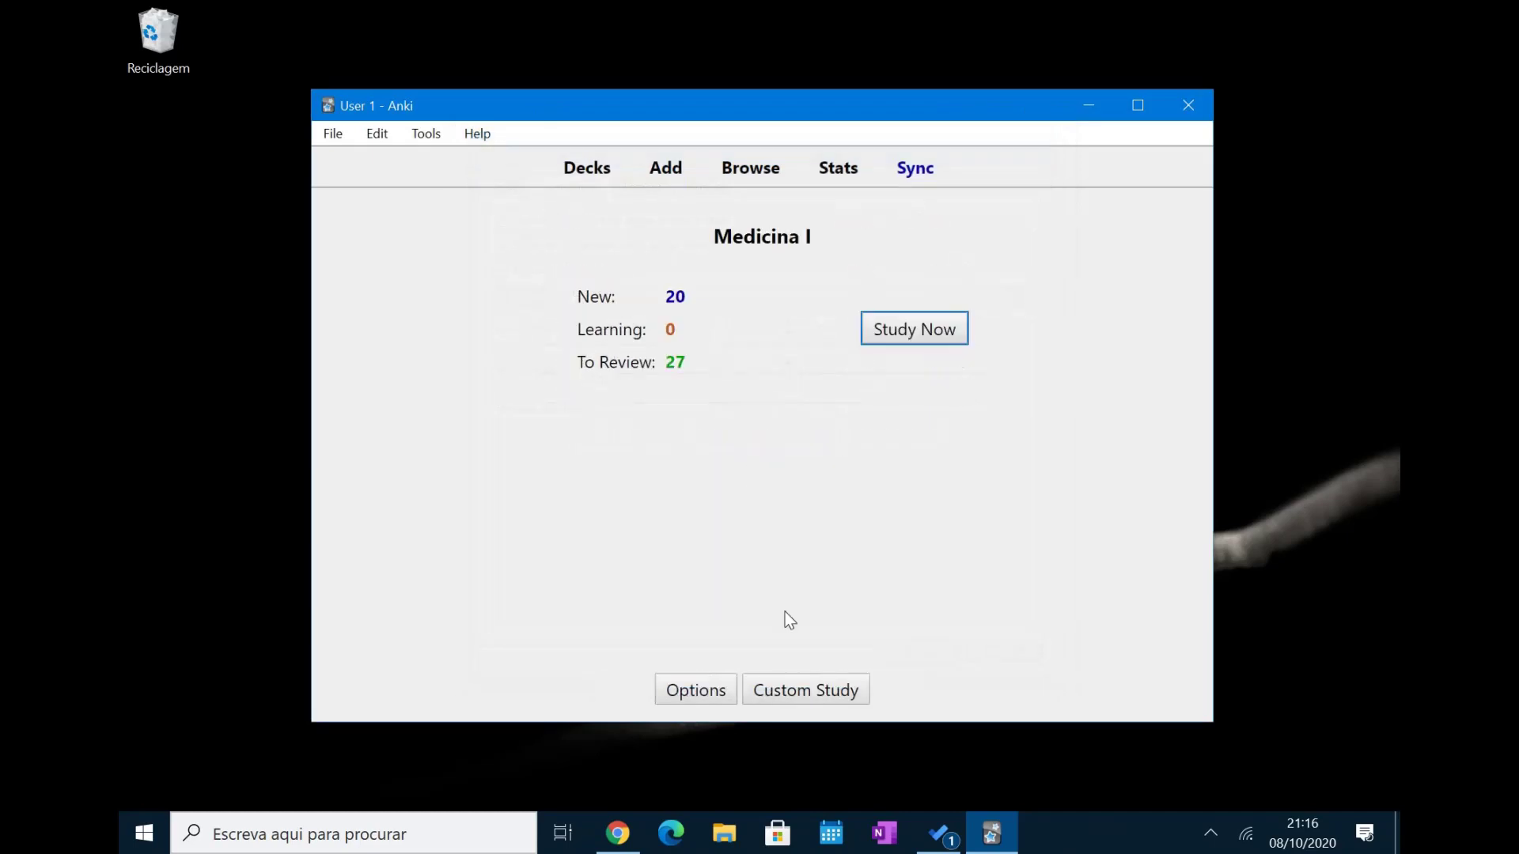
click(925, 339)
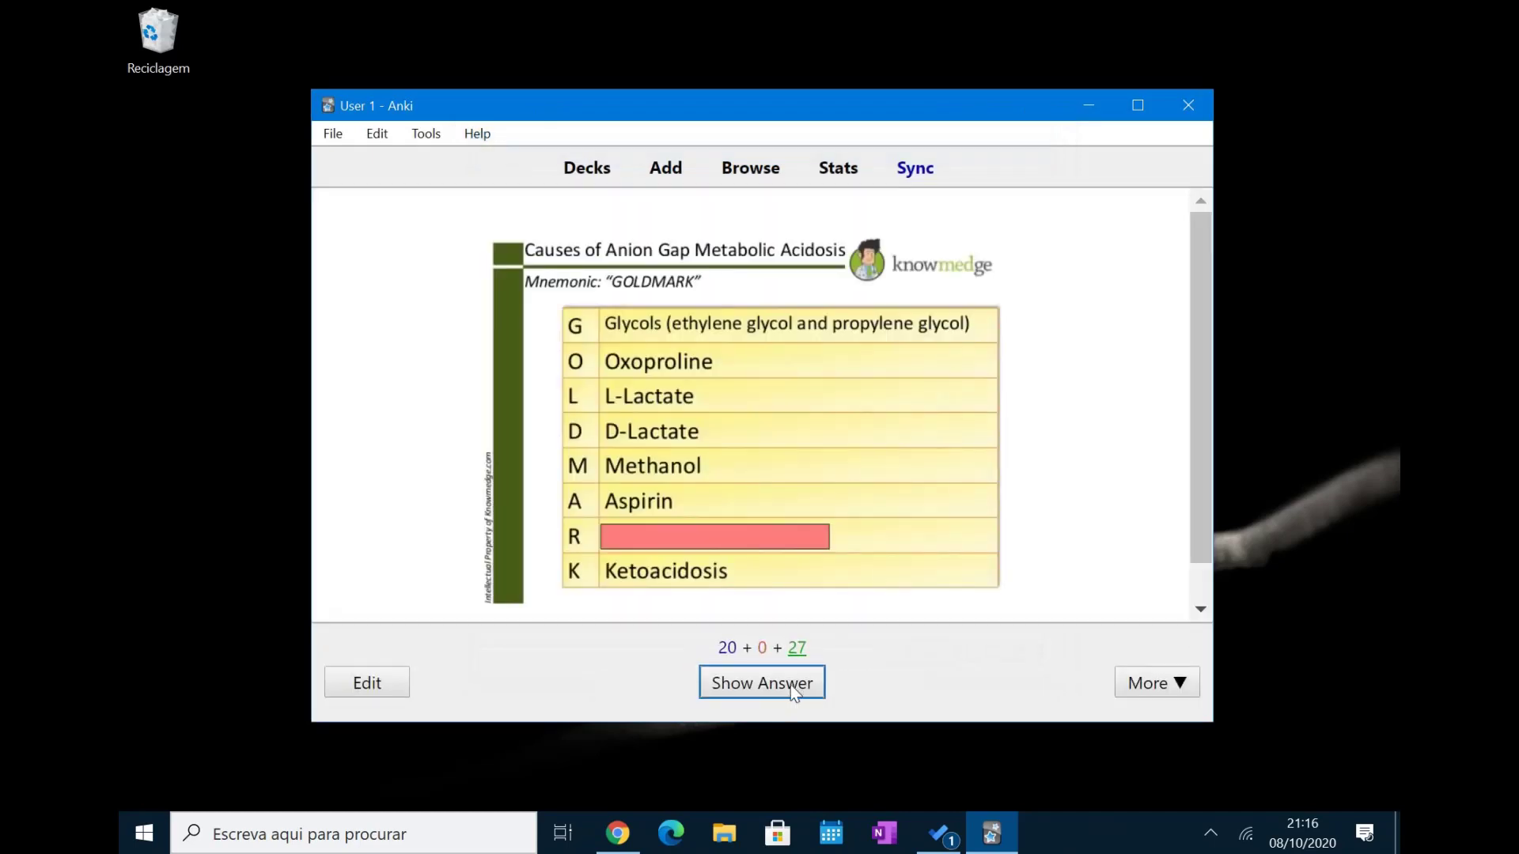
click(795, 680)
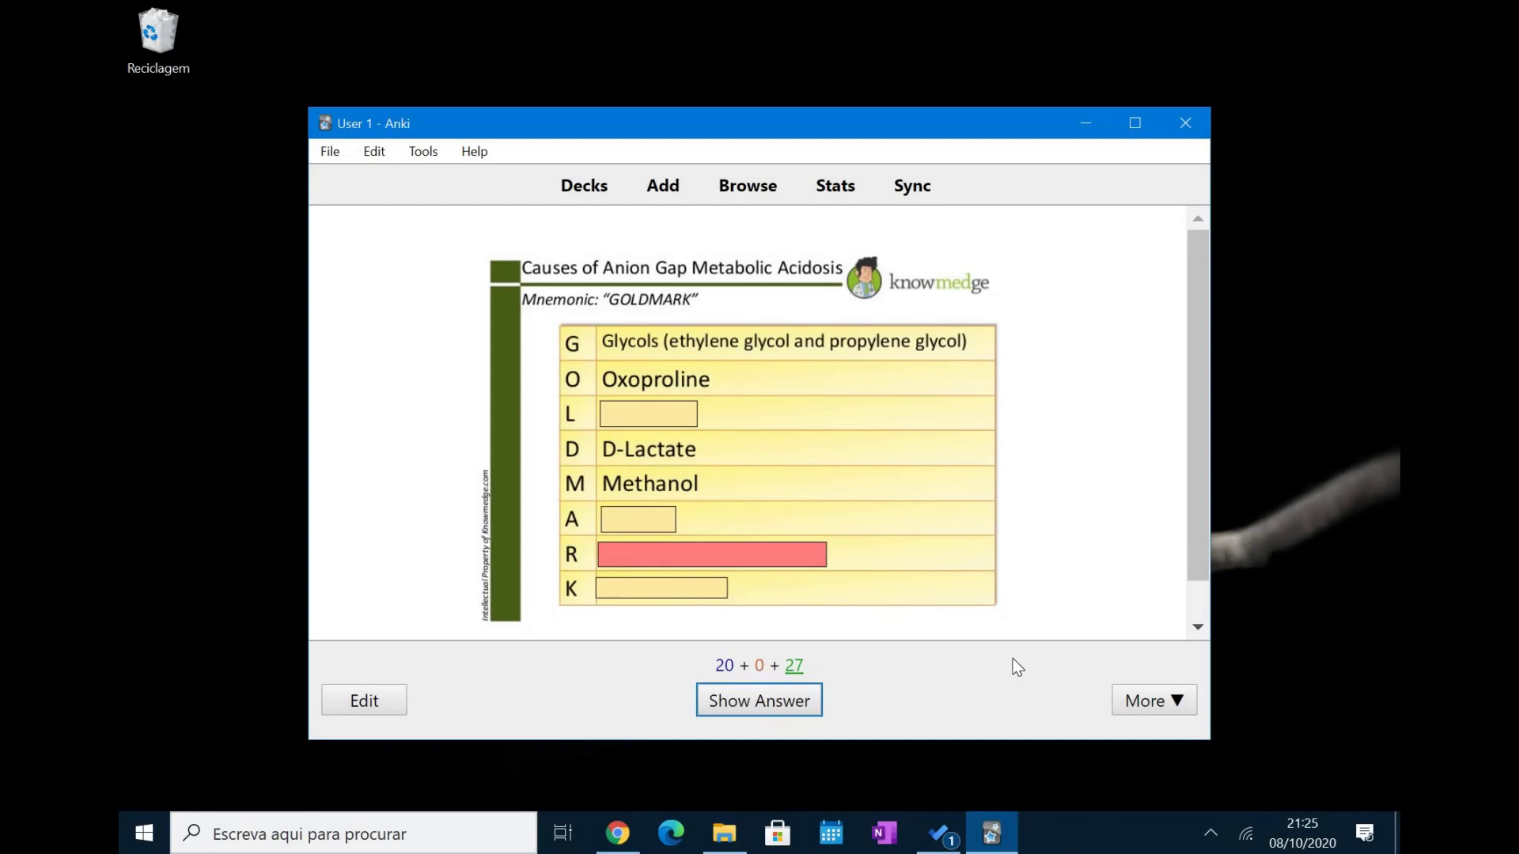
click(1147, 701)
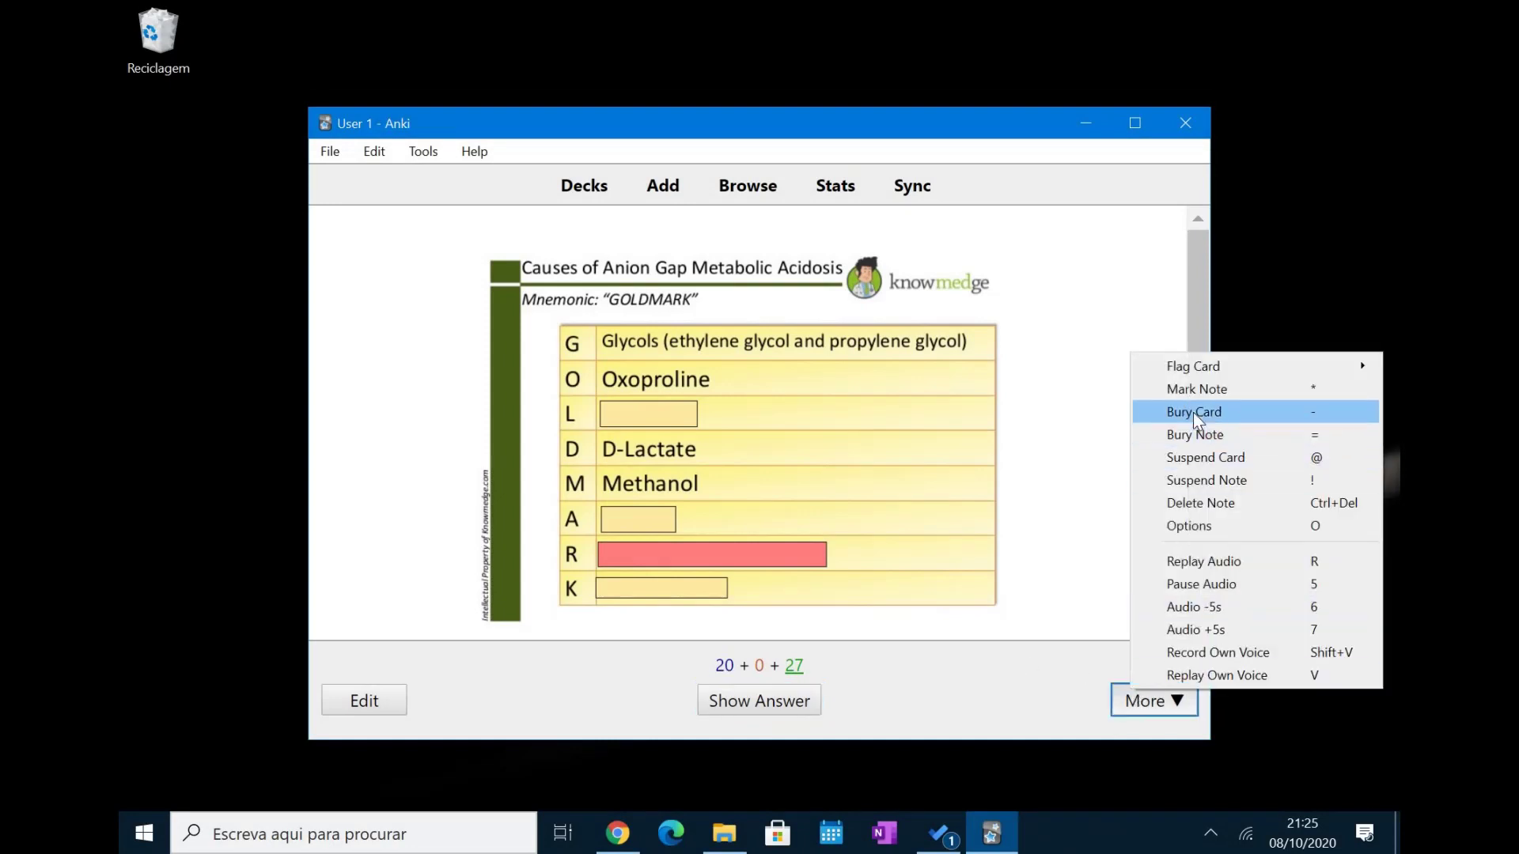
click(1139, 704)
click(1139, 704)
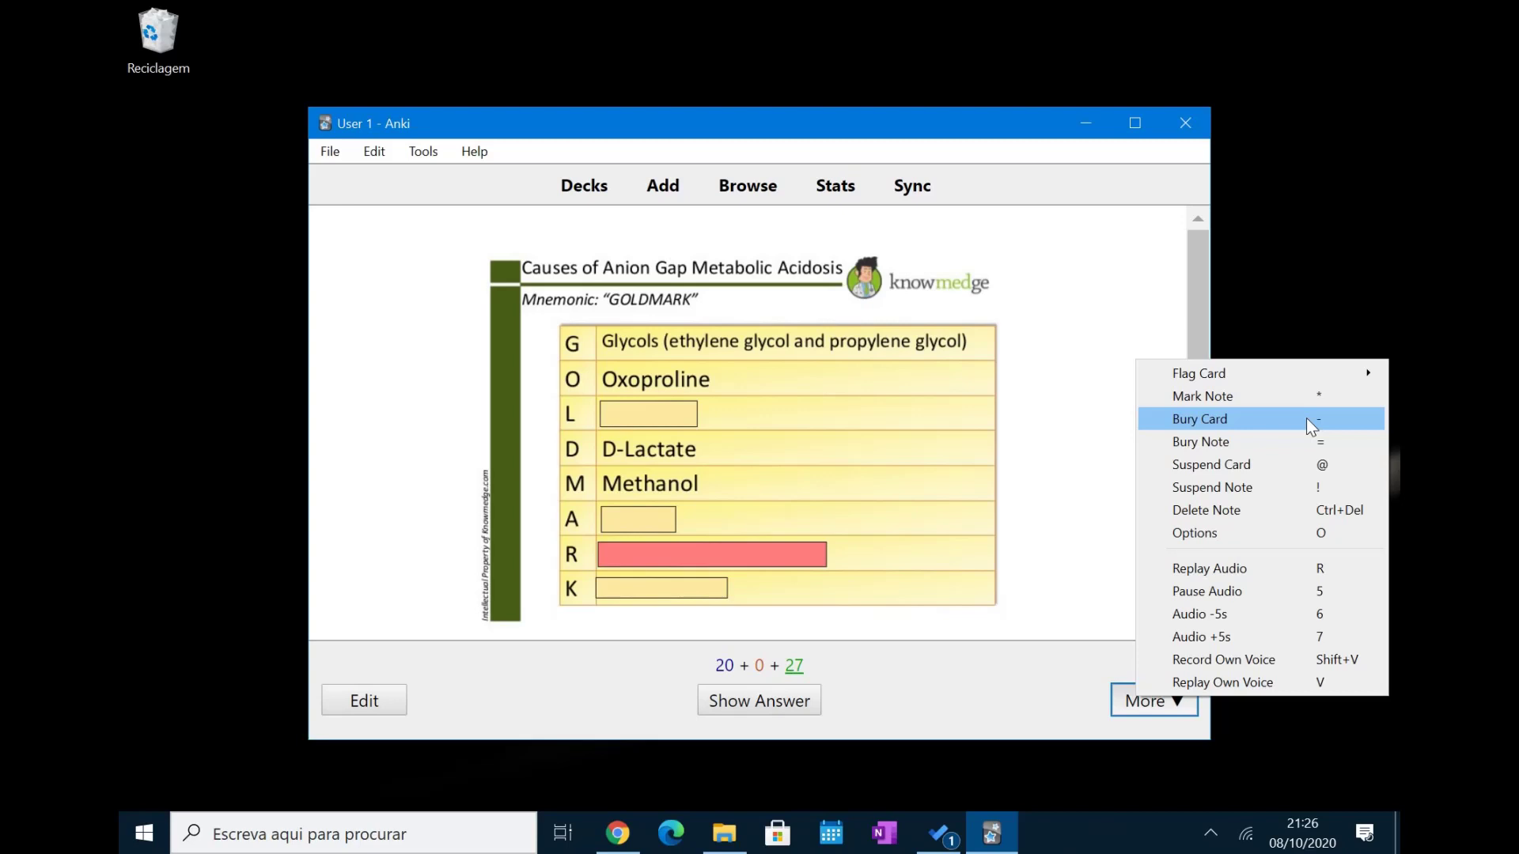
click(983, 672)
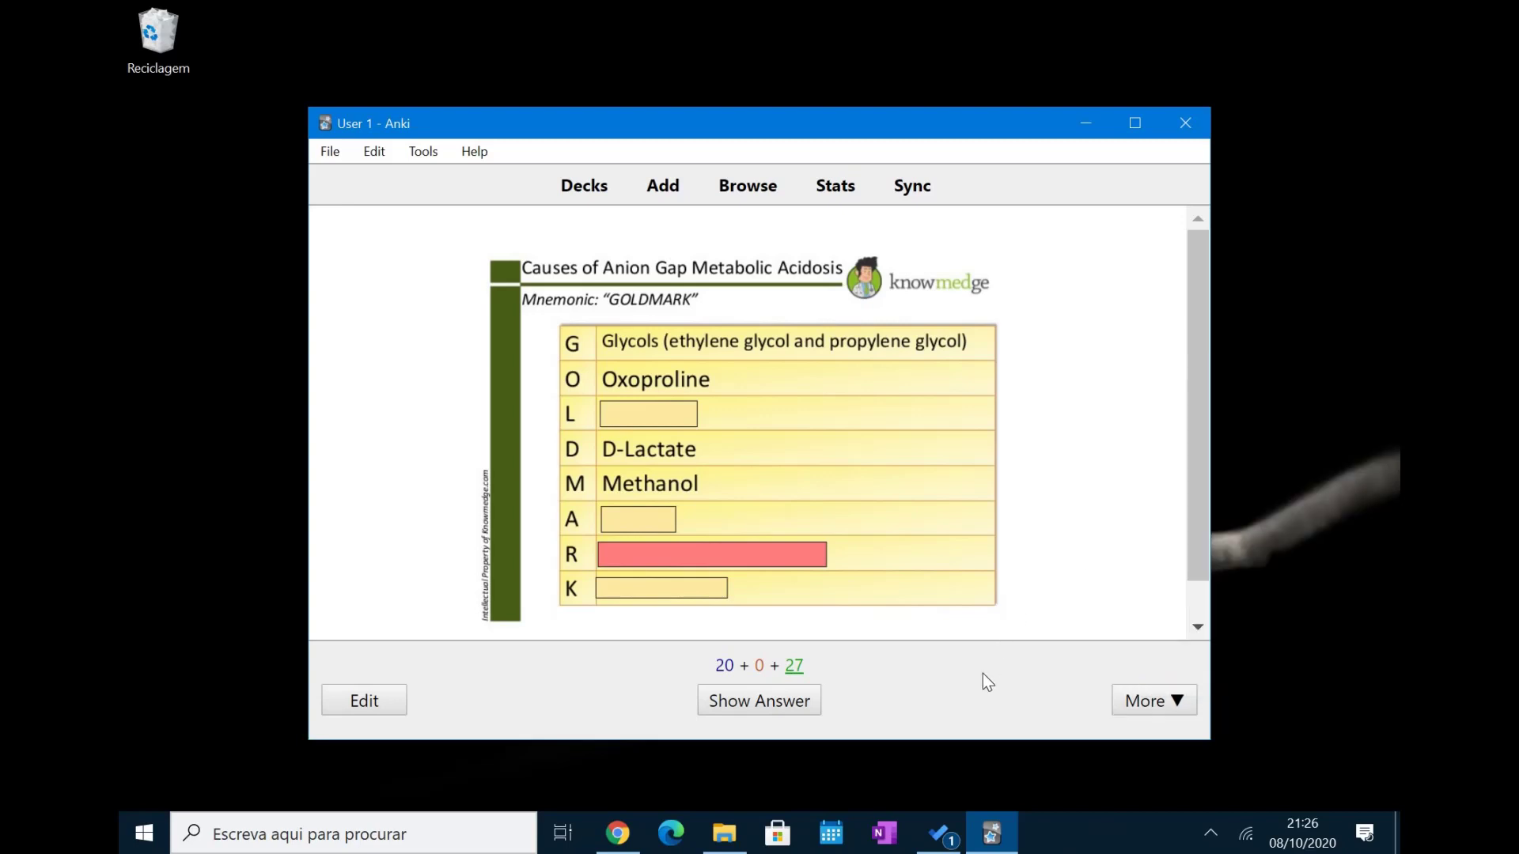
- Reveal the answer of the GOLDMARK metabolic acidosis card, bury the card and undo the burial
click(802, 706)
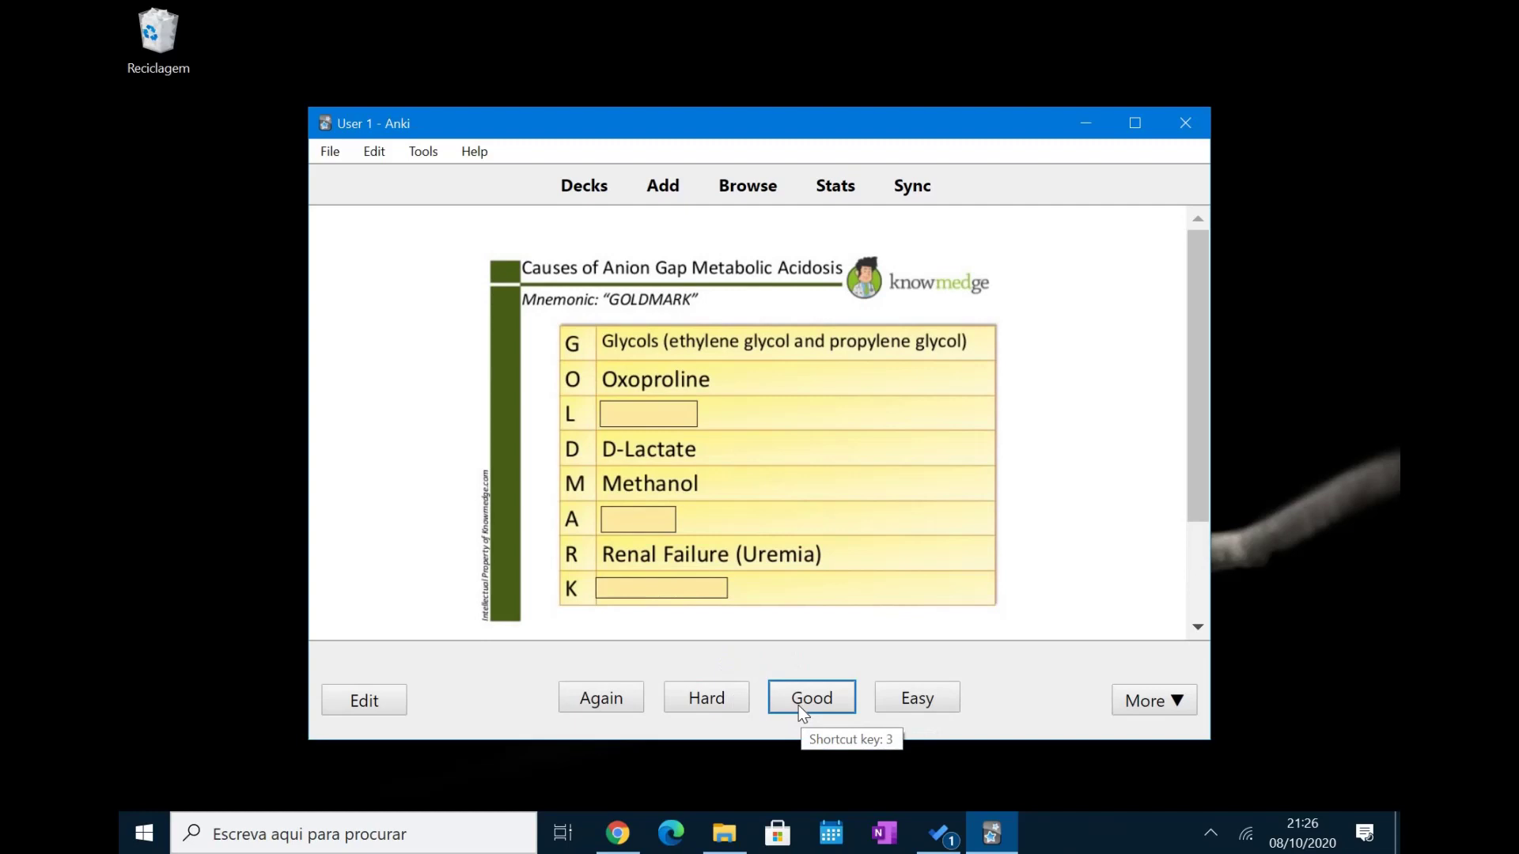
key(minus)
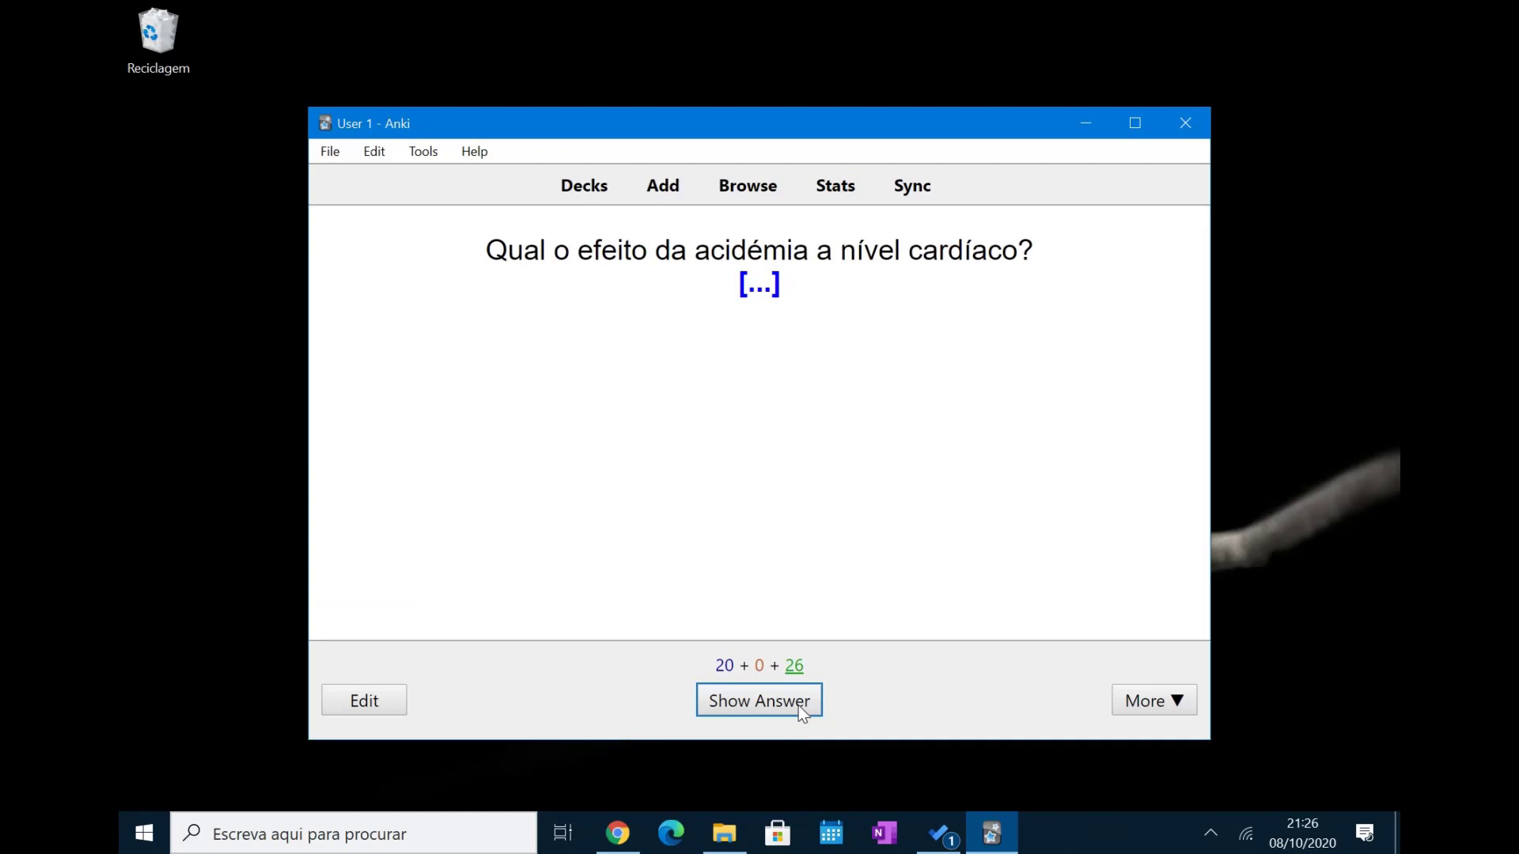
key(ctrl+z)
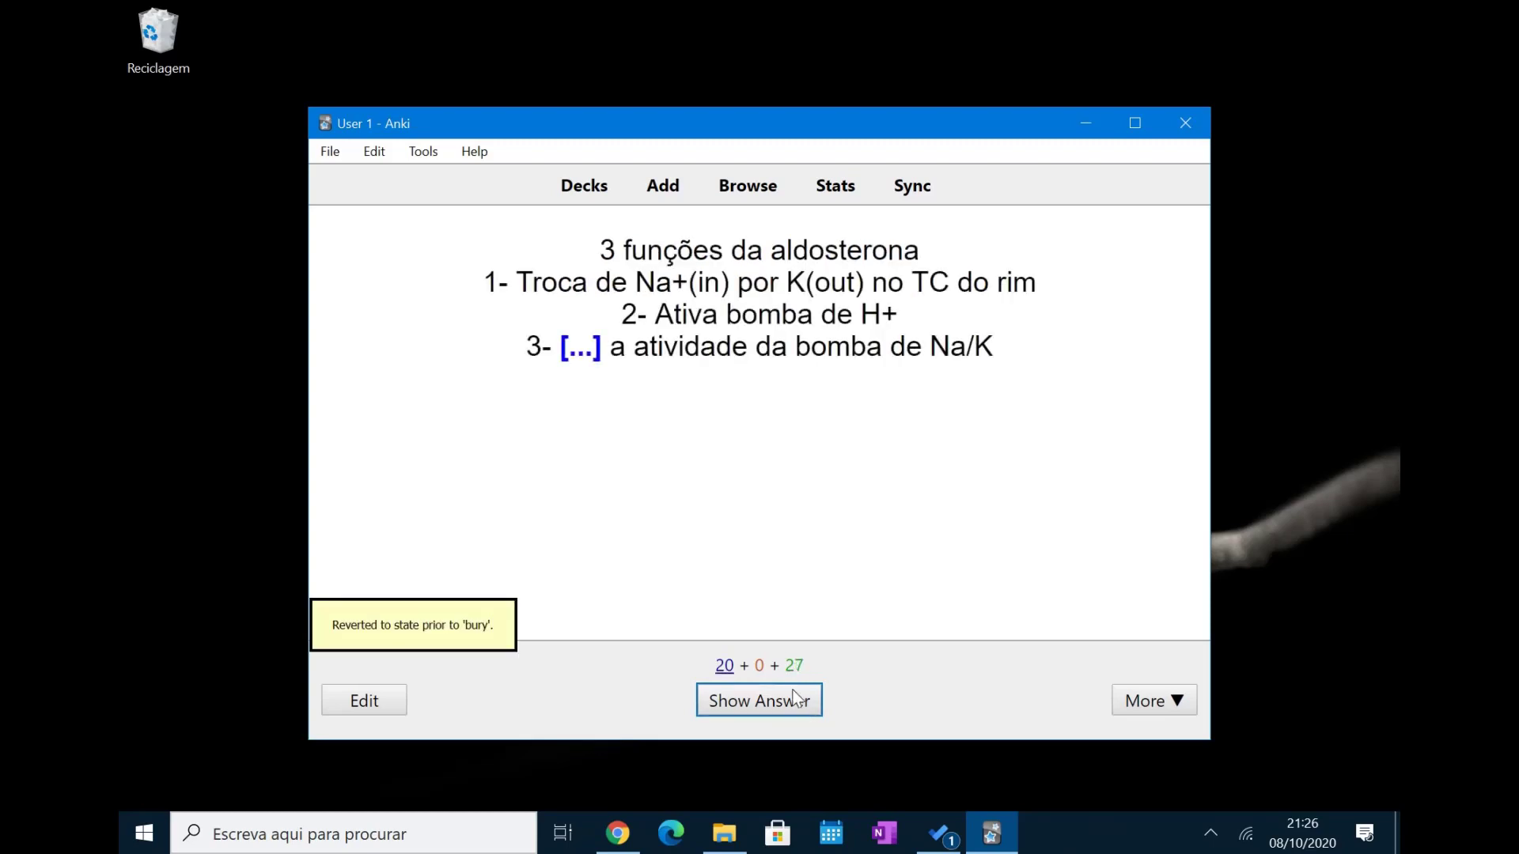